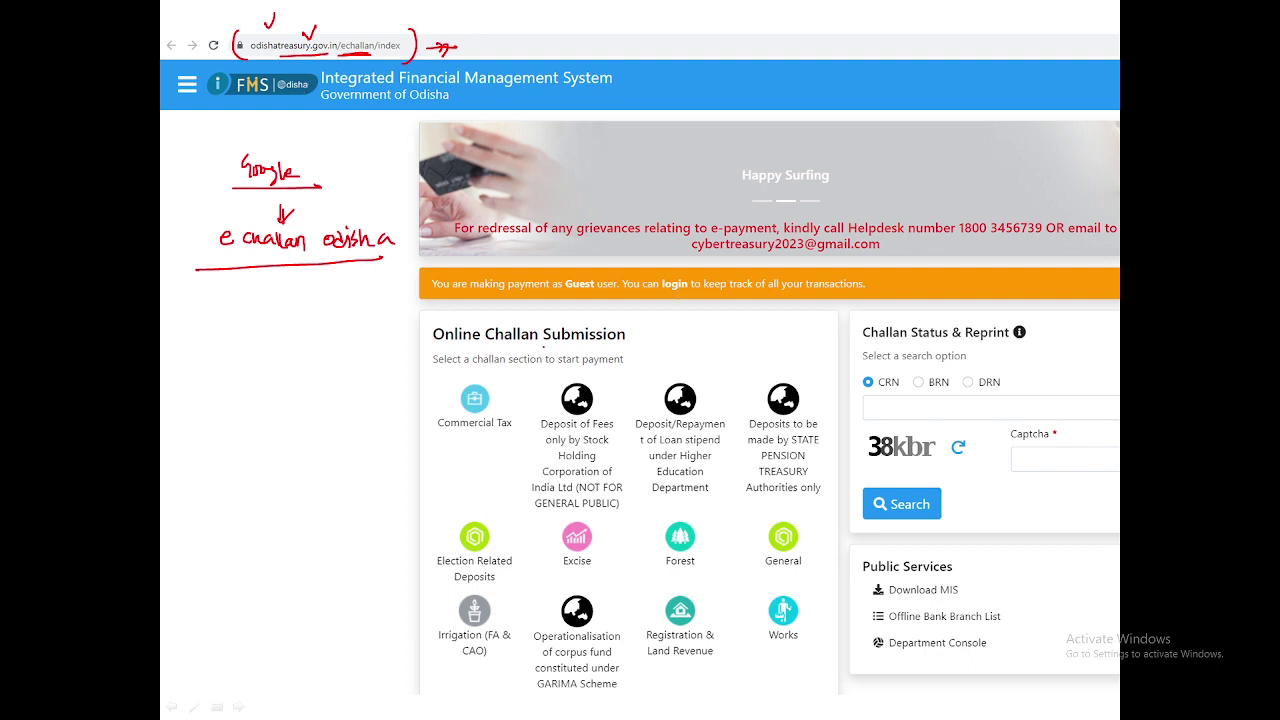
# Underline Online Challan Submission, circle the General section, and annotate it as the next step
pyautogui.moveTo(466, 347); pyautogui.dragTo(548, 350)
pyautogui.moveTo(817, 524)
pyautogui.mouseDown()
pyautogui.moveTo(812, 512)
pyautogui.moveTo(742, 566)
pyautogui.moveTo(825, 530)
pyautogui.moveTo(805, 510)
pyautogui.mouseUp()
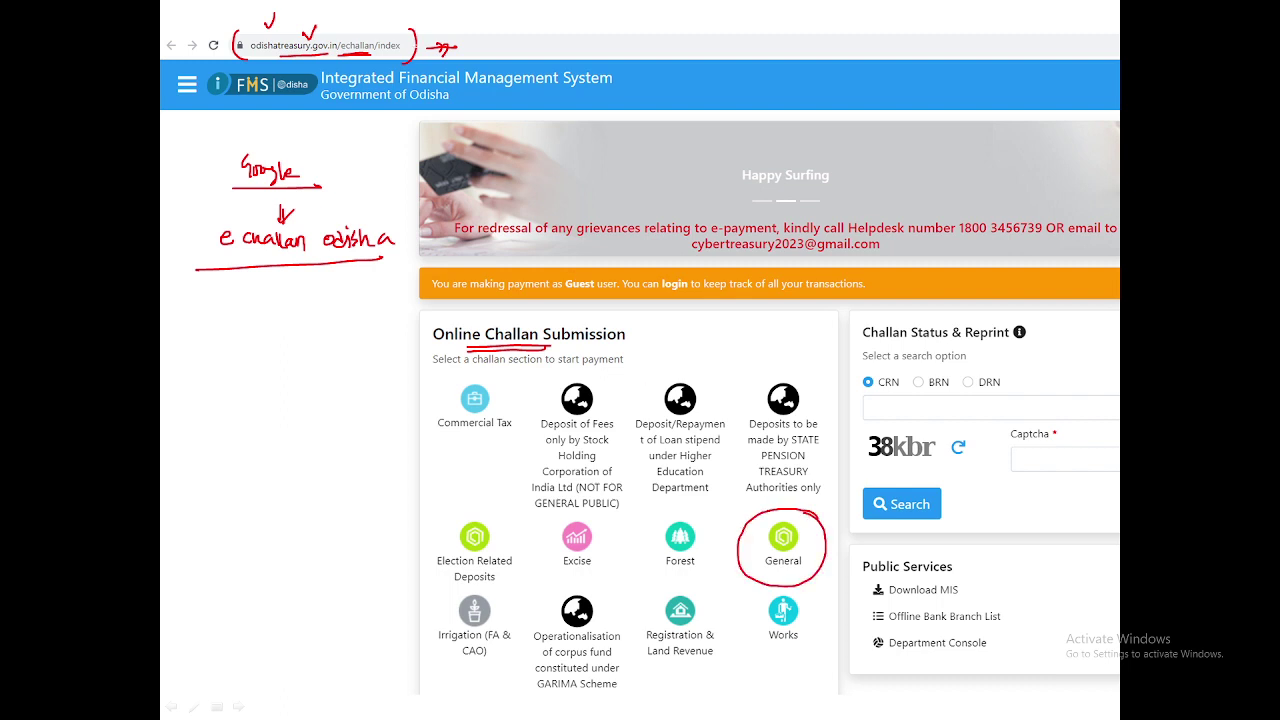
pyautogui.moveTo(503, 33)
pyautogui.mouseDown()
pyautogui.moveTo(493, 52)
pyautogui.moveTo(548, 57)
pyautogui.moveTo(528, 10)
pyautogui.mouseUp()
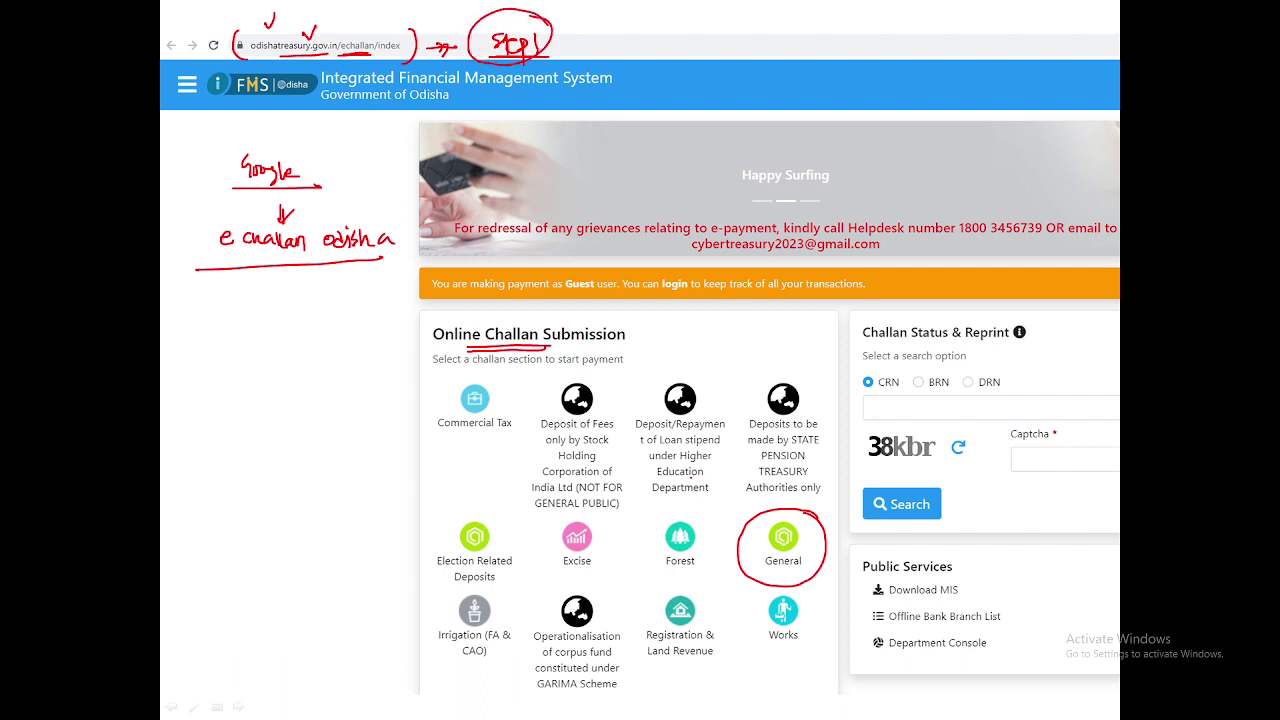
pyautogui.moveTo(734, 504); pyautogui.dragTo(750, 519)
pyautogui.moveTo(756, 500)
pyautogui.mouseDown()
pyautogui.moveTo(722, 516)
pyautogui.moveTo(758, 498)
pyautogui.mouseUp()
pyautogui.moveTo(768, 578); pyautogui.dragTo(802, 572)
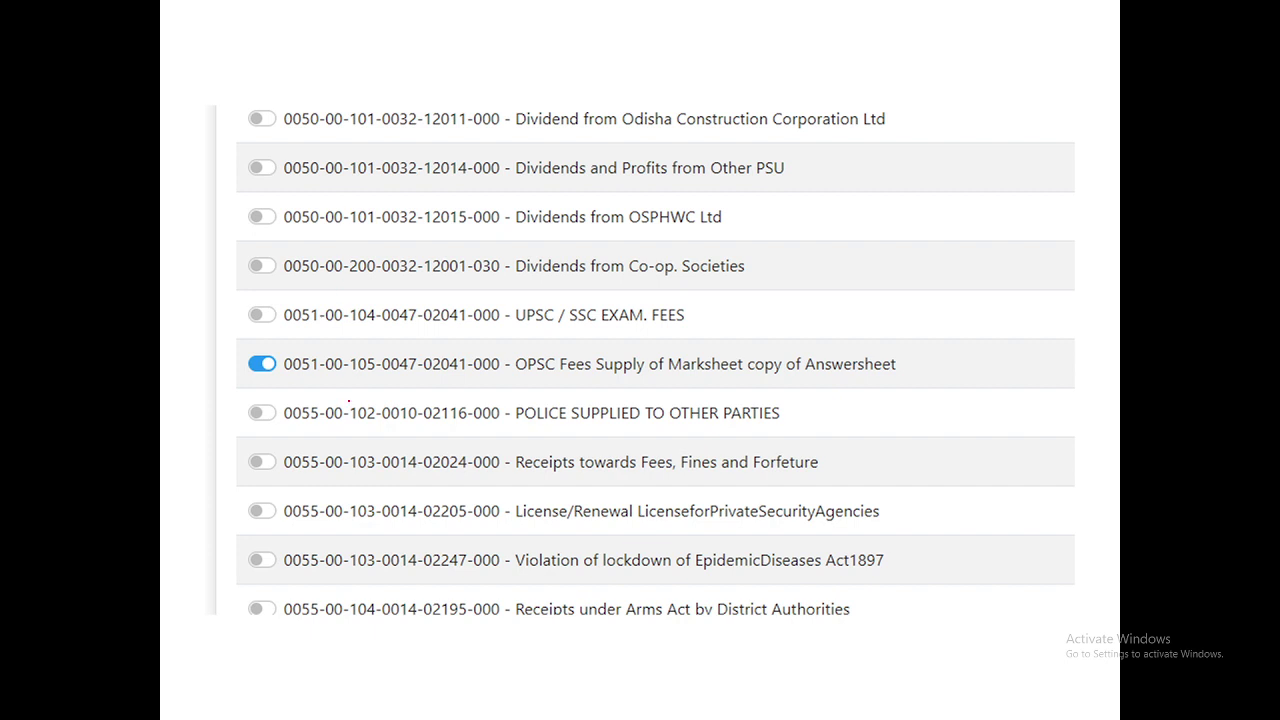
# Underline the 0051, 105 and 0047-02041 parts of the OPSC head code
pyautogui.moveTo(382, 388); pyautogui.dragTo(427, 387)
pyautogui.moveTo(284, 373); pyautogui.dragTo(322, 380)
pyautogui.moveTo(353, 375)
pyautogui.mouseDown()
pyautogui.moveTo(382, 376)
pyautogui.moveTo(369, 335)
pyautogui.moveTo(309, 340)
pyautogui.mouseUp()
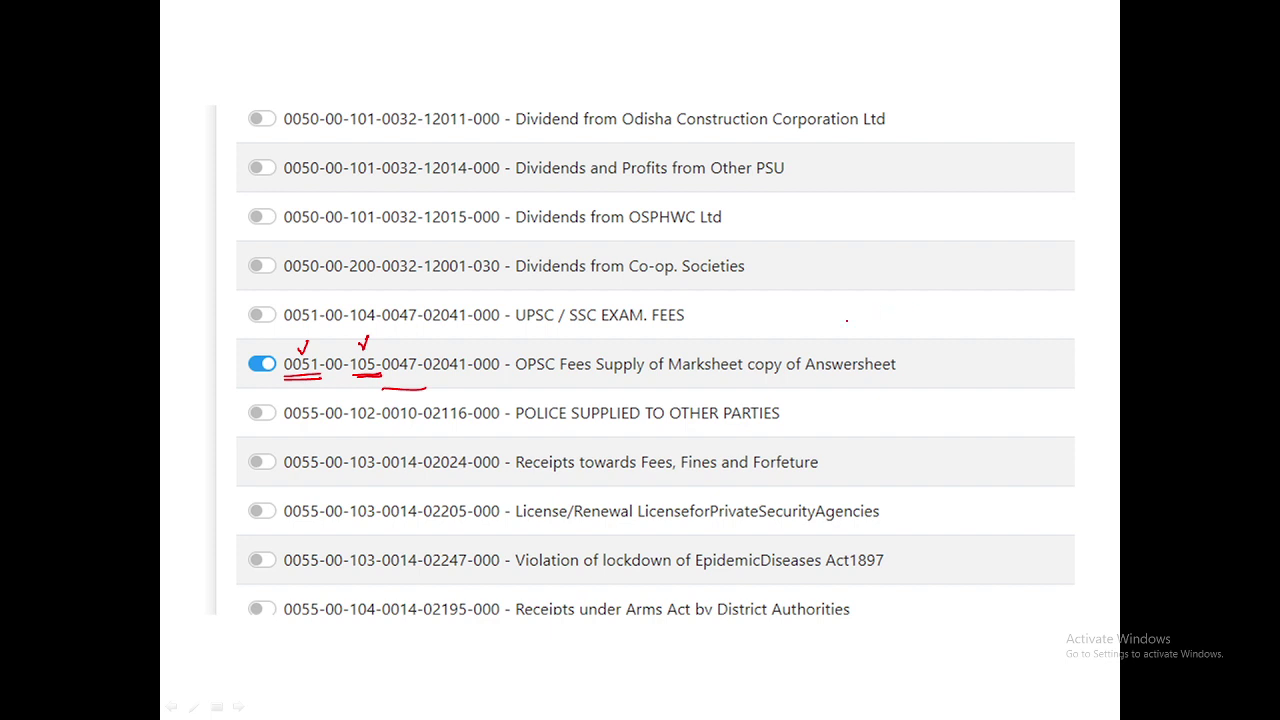
# Write and underline 'Odisha Civil Service Group' beside the OPSC row
pyautogui.moveTo(831, 311); pyautogui.dragTo(1090, 314)
pyautogui.click(993, 347)
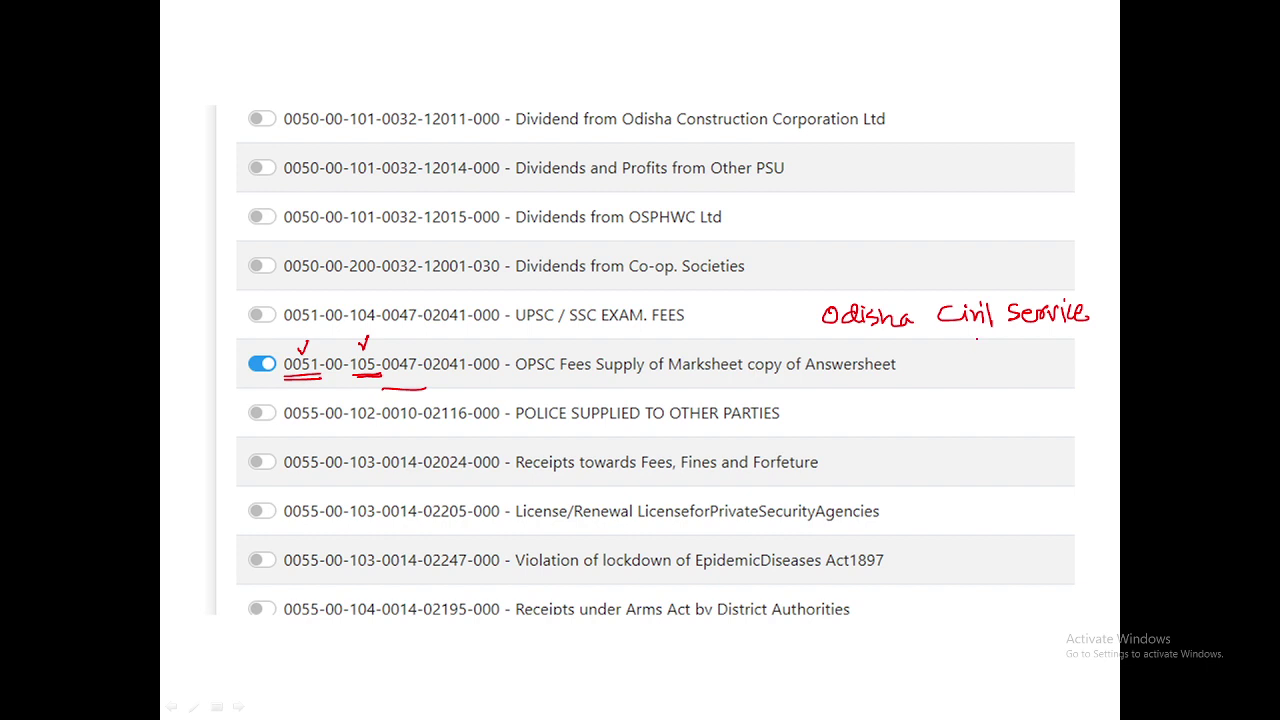
pyautogui.moveTo(980, 340)
pyautogui.mouseDown()
pyautogui.moveTo(984, 370)
pyautogui.moveTo(1000, 347)
pyautogui.moveTo(1032, 376)
pyautogui.mouseUp()
pyautogui.moveTo(1032, 348); pyautogui.dragTo(1038, 358)
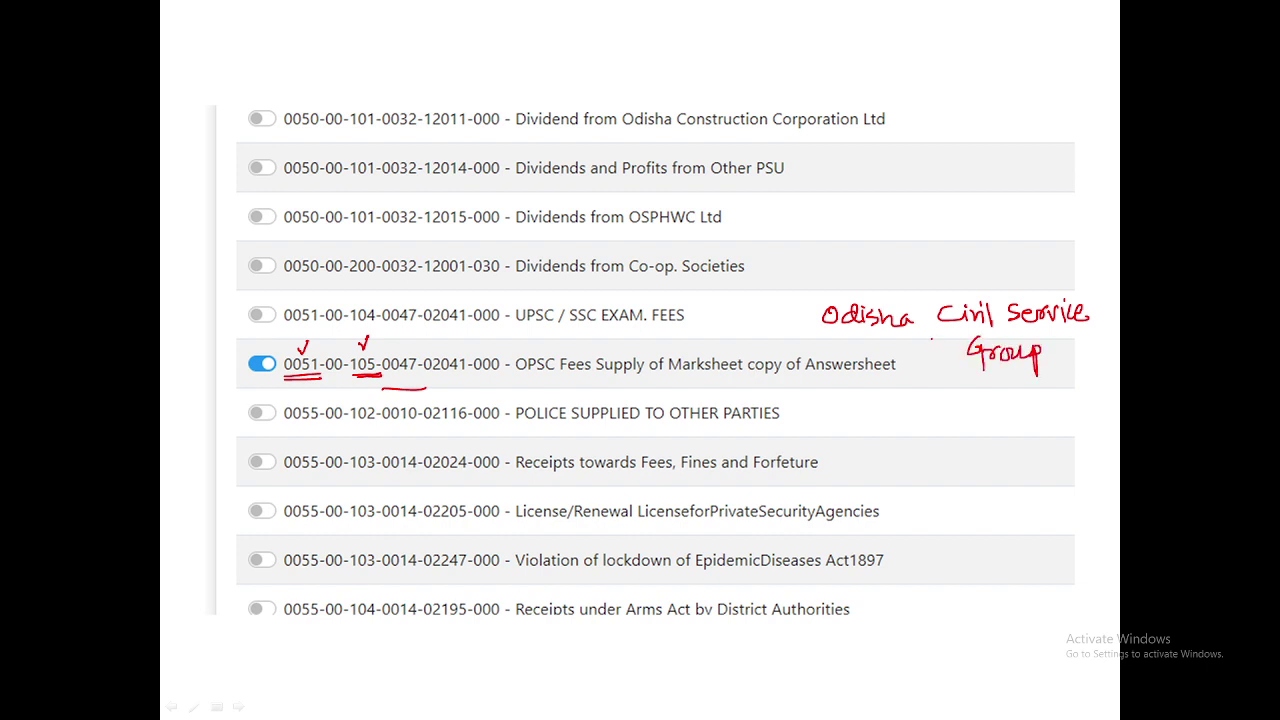
pyautogui.moveTo(928, 340); pyautogui.dragTo(1024, 333)
pyautogui.moveTo(986, 374); pyautogui.dragTo(1026, 372)
pyautogui.moveTo(958, 250); pyautogui.dragTo(980, 272)
pyautogui.moveTo(984, 250)
pyautogui.mouseDown()
pyautogui.moveTo(958, 276)
pyautogui.moveTo(988, 256)
pyautogui.mouseUp()
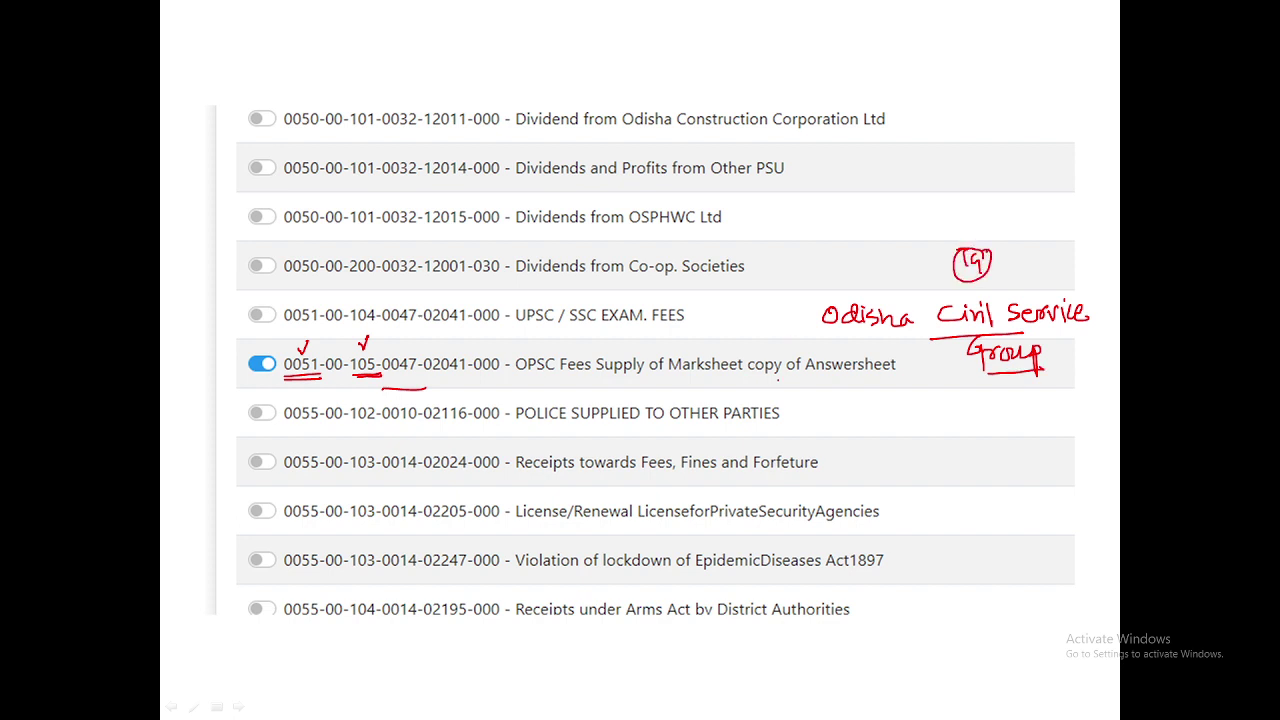
# Underline 'OPSC Fees Supply… copy of Answersheet', bracket the OPSC row, and underline SSC EXAM
pyautogui.moveTo(772, 383)
pyautogui.mouseDown()
pyautogui.moveTo(832, 386)
pyautogui.moveTo(800, 388)
pyautogui.mouseUp()
pyautogui.moveTo(284, 377)
pyautogui.mouseDown()
pyautogui.moveTo(378, 377)
pyautogui.moveTo(316, 385)
pyautogui.mouseUp()
pyautogui.moveTo(526, 380)
pyautogui.mouseDown()
pyautogui.moveTo(896, 380)
pyautogui.moveTo(914, 356)
pyautogui.moveTo(890, 387)
pyautogui.mouseUp()
pyautogui.moveTo(294, 349); pyautogui.dragTo(292, 392)
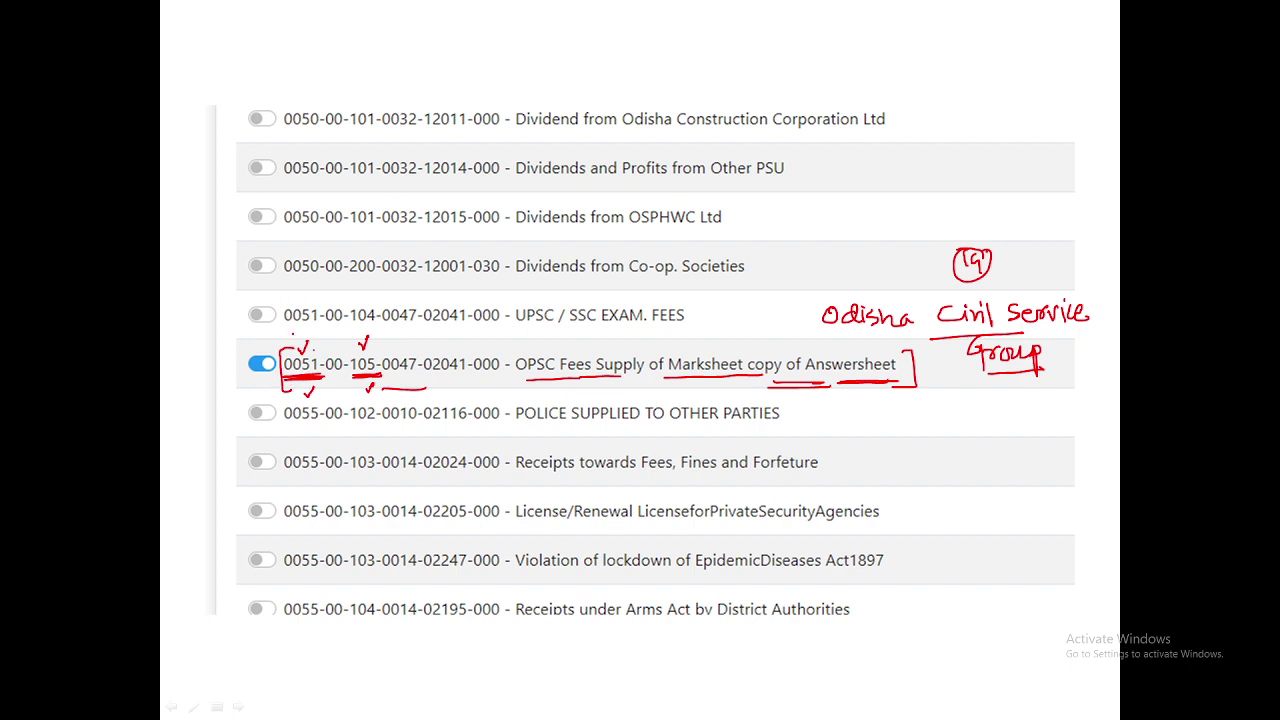
pyautogui.moveTo(577, 327); pyautogui.dragTo(622, 327)
pyautogui.press('Right')
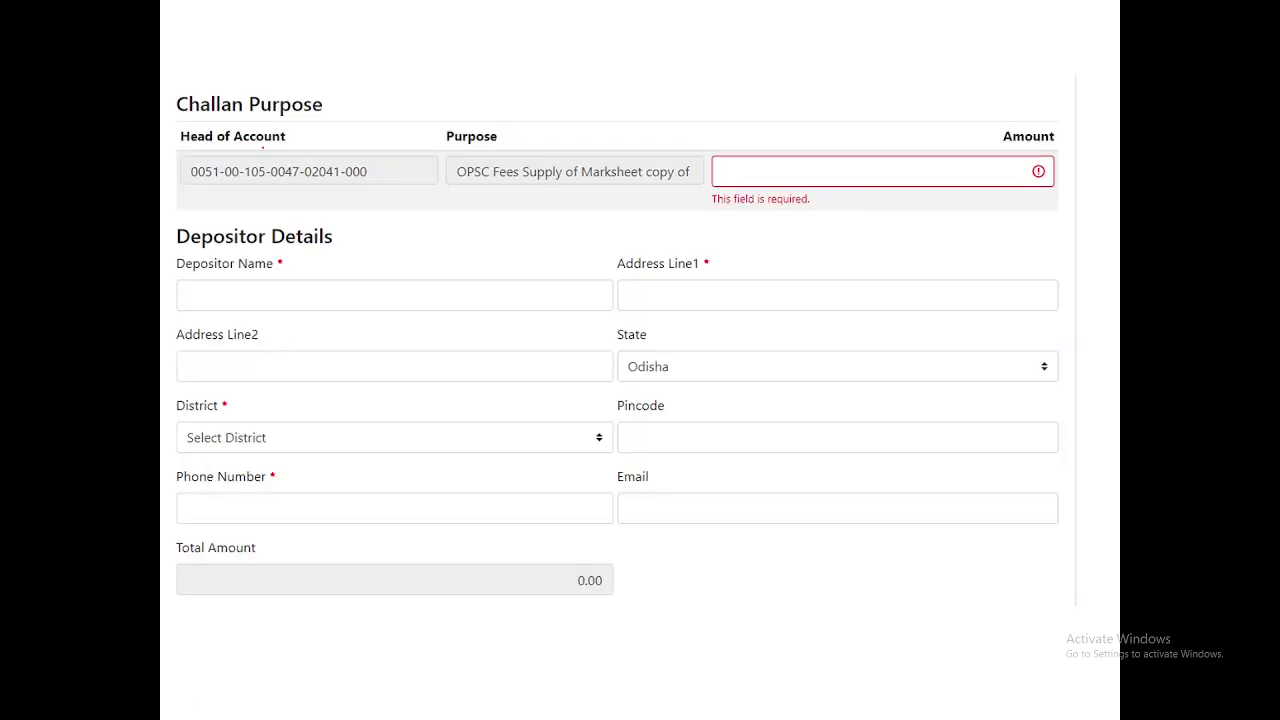
pyautogui.moveTo(268, 81); pyautogui.dragTo(284, 63)
pyautogui.moveTo(328, 131)
pyautogui.mouseDown()
pyautogui.moveTo(324, 158)
pyautogui.moveTo(331, 146)
pyautogui.mouseUp()
pyautogui.moveTo(226, 187)
pyautogui.mouseDown()
pyautogui.moveTo(352, 189)
pyautogui.moveTo(398, 145)
pyautogui.mouseUp()
pyautogui.moveTo(527, 131)
pyautogui.mouseDown()
pyautogui.moveTo(550, 131)
pyautogui.moveTo(549, 162)
pyautogui.moveTo(556, 146)
pyautogui.mouseUp()
pyautogui.moveTo(494, 190)
pyautogui.mouseDown()
pyautogui.moveTo(602, 188)
pyautogui.moveTo(586, 192)
pyautogui.mouseUp()
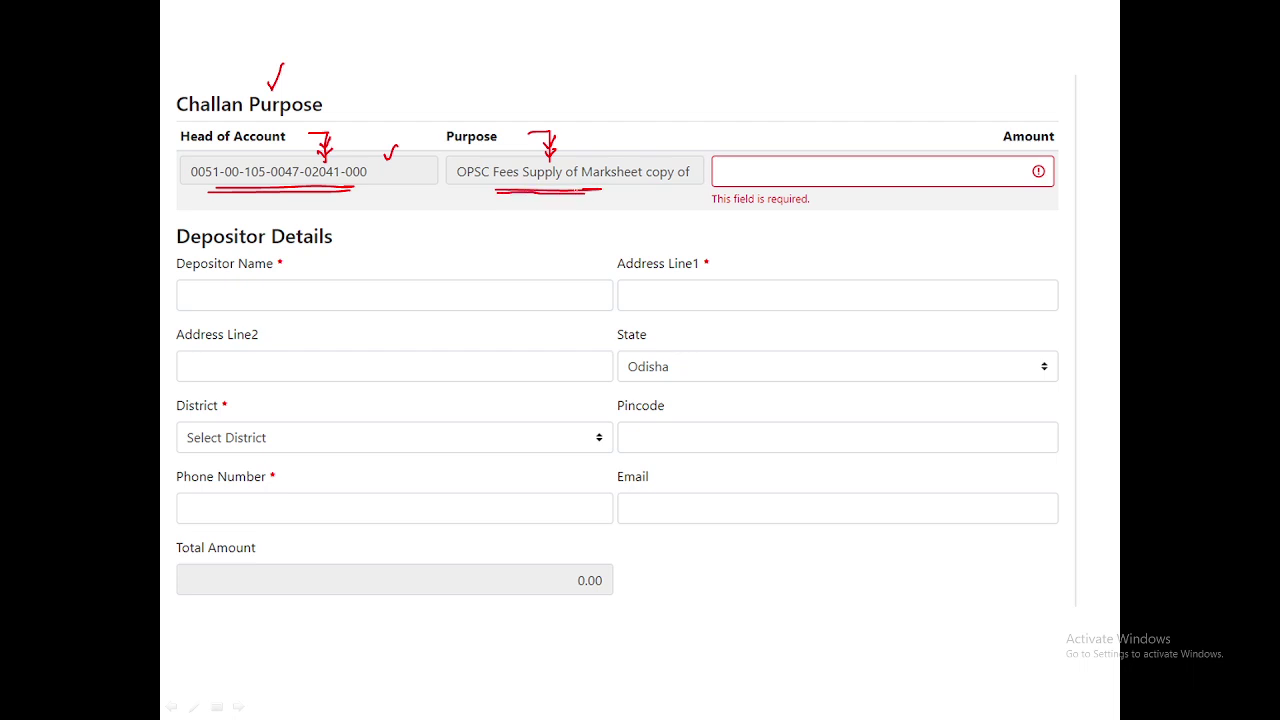
pyautogui.moveTo(1058, 115)
pyautogui.mouseDown()
pyautogui.moveTo(1010, 158)
pyautogui.moveTo(1062, 113)
pyautogui.mouseUp()
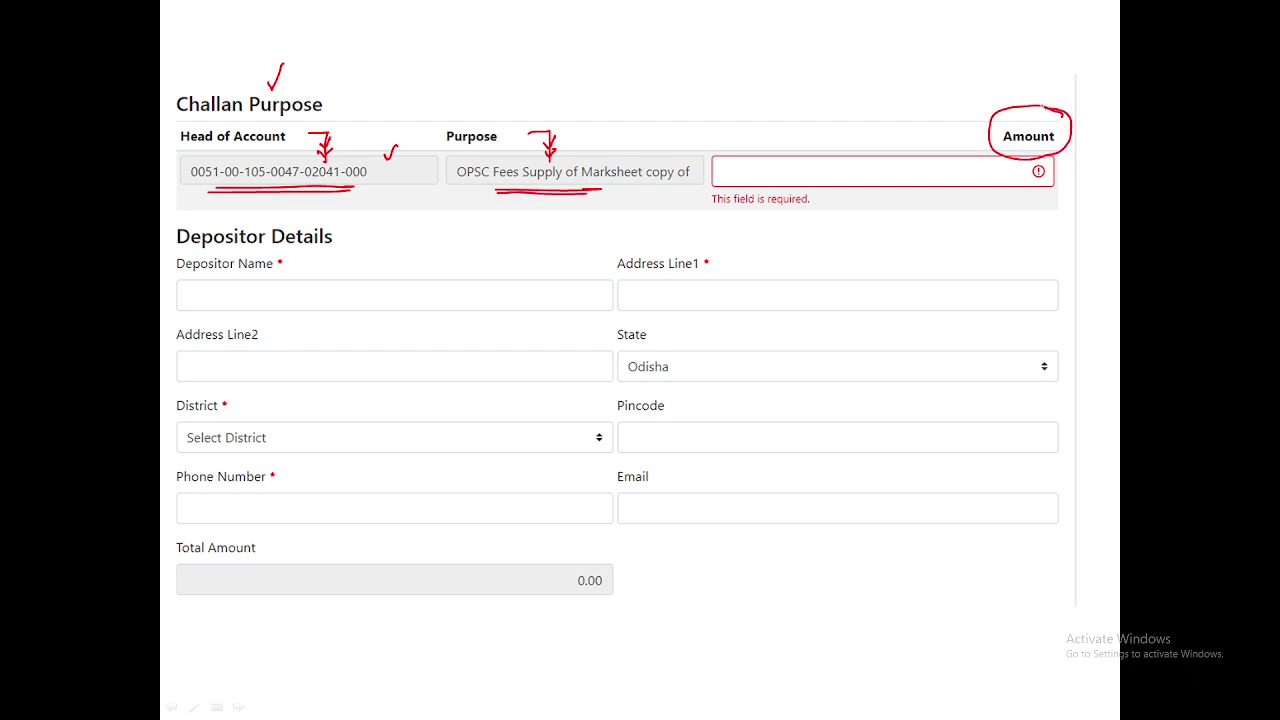
# Write and circle '400 / paper = Xerox Copies', then start the paper list with Essay
pyautogui.moveTo(771, 96); pyautogui.dragTo(776, 117)
pyautogui.moveTo(790, 100)
pyautogui.mouseDown()
pyautogui.moveTo(785, 112)
pyautogui.moveTo(791, 101)
pyautogui.mouseUp()
pyautogui.moveTo(804, 98)
pyautogui.mouseDown()
pyautogui.moveTo(798, 112)
pyautogui.moveTo(805, 99)
pyautogui.moveTo(823, 132)
pyautogui.moveTo(847, 135)
pyautogui.mouseUp()
pyautogui.moveTo(847, 118)
pyautogui.mouseDown()
pyautogui.moveTo(870, 127)
pyautogui.moveTo(868, 143)
pyautogui.mouseUp()
pyautogui.moveTo(869, 120)
pyautogui.mouseDown()
pyautogui.moveTo(894, 122)
pyautogui.moveTo(891, 96)
pyautogui.moveTo(946, 88)
pyautogui.moveTo(1020, 104)
pyautogui.moveTo(1028, 84)
pyautogui.moveTo(1044, 100)
pyautogui.mouseUp()
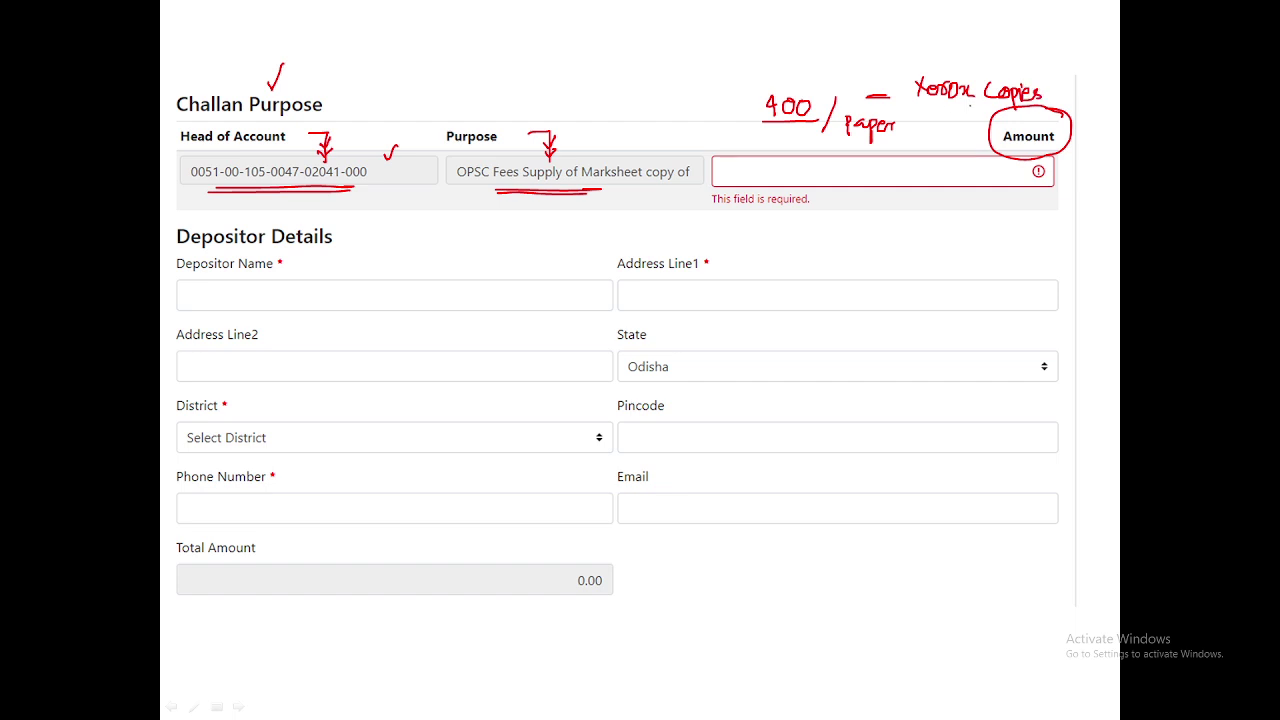
pyautogui.moveTo(934, 111); pyautogui.dragTo(1040, 104)
pyautogui.moveTo(820, 90)
pyautogui.mouseDown()
pyautogui.moveTo(806, 84)
pyautogui.moveTo(822, 108)
pyautogui.moveTo(830, 88)
pyautogui.mouseUp()
pyautogui.moveTo(828, 108); pyautogui.dragTo(818, 130)
pyautogui.moveTo(606, 57)
pyautogui.mouseDown()
pyautogui.moveTo(628, 103)
pyautogui.moveTo(640, 90)
pyautogui.moveTo(656, 112)
pyautogui.moveTo(637, 71)
pyautogui.moveTo(645, 125)
pyautogui.moveTo(682, 135)
pyautogui.mouseUp()
# List OBC and GS-I/II, tick Essay, Eng, OBC and GS papers, and write 2000
pyautogui.moveTo(650, 206); pyautogui.dragTo(659, 221)
pyautogui.moveTo(672, 213)
pyautogui.mouseDown()
pyautogui.moveTo(697, 235)
pyautogui.moveTo(721, 226)
pyautogui.mouseUp()
pyautogui.moveTo(725, 214); pyautogui.dragTo(734, 228)
pyautogui.moveTo(708, 216); pyautogui.dragTo(733, 209)
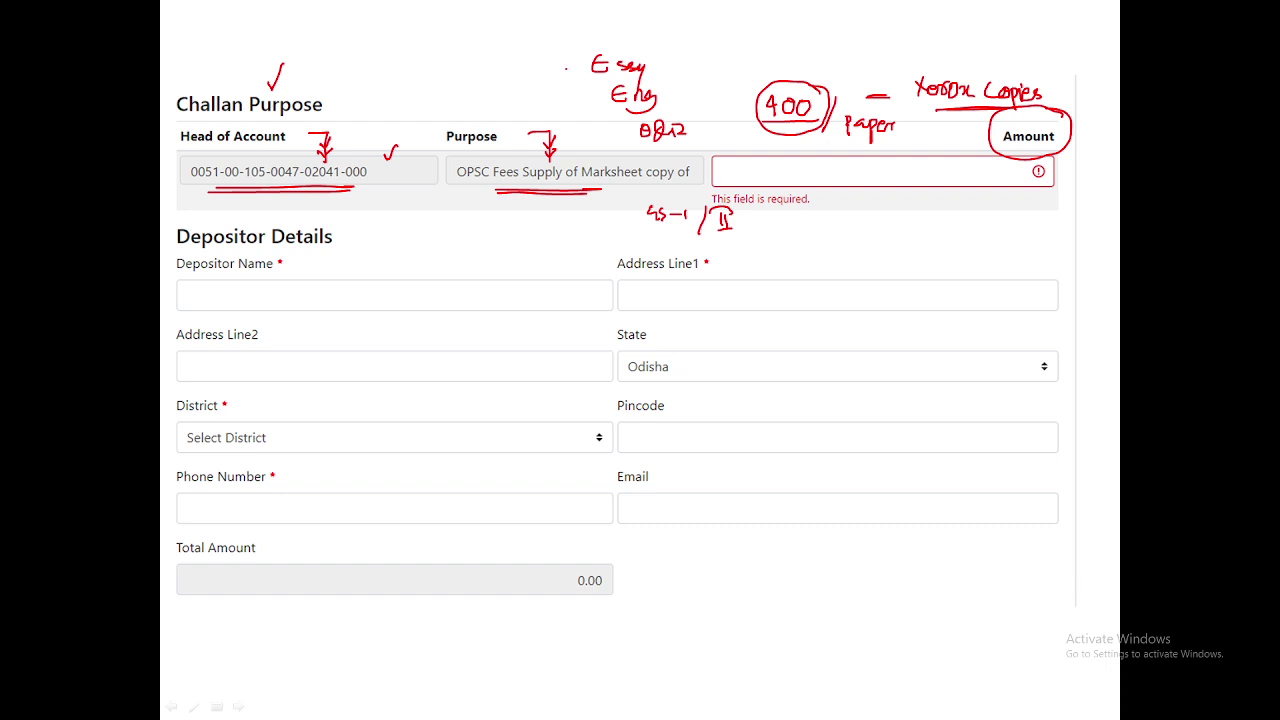
pyautogui.moveTo(609, 42); pyautogui.dragTo(620, 39)
pyautogui.moveTo(671, 93); pyautogui.dragTo(685, 86)
pyautogui.moveTo(701, 130); pyautogui.dragTo(711, 121)
pyautogui.moveTo(662, 230); pyautogui.dragTo(720, 229)
pyautogui.moveTo(924, 166)
pyautogui.mouseDown()
pyautogui.moveTo(976, 175)
pyautogui.moveTo(982, 189)
pyautogui.mouseUp()
pyautogui.moveTo(986, 158)
pyautogui.mouseDown()
pyautogui.moveTo(935, 198)
pyautogui.moveTo(988, 160)
pyautogui.mouseUp()
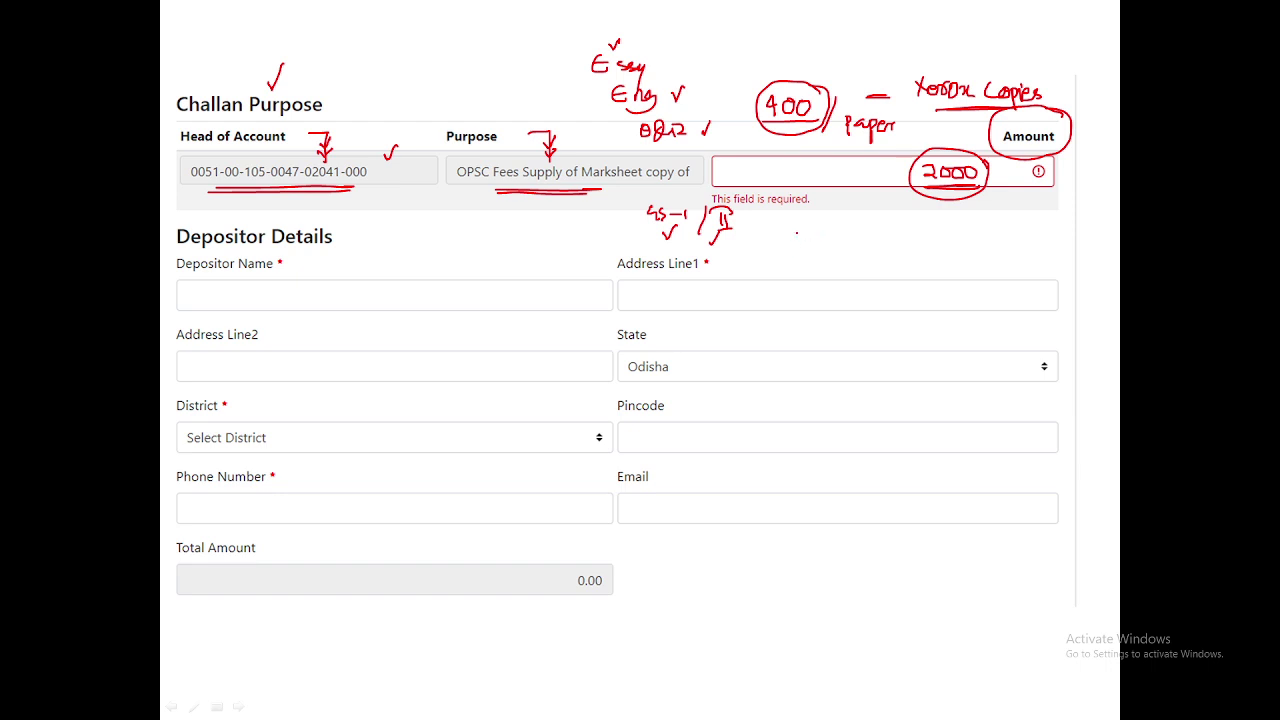
# Add HS-I and HS-II with +800, giving a total of 2800
pyautogui.moveTo(806, 226)
pyautogui.mouseDown()
pyautogui.moveTo(808, 246)
pyautogui.moveTo(844, 238)
pyautogui.mouseUp()
pyautogui.click(858, 244)
pyautogui.moveTo(858, 228)
pyautogui.mouseDown()
pyautogui.moveTo(870, 261)
pyautogui.moveTo(910, 252)
pyautogui.mouseUp()
pyautogui.moveTo(910, 242); pyautogui.dragTo(922, 242)
pyautogui.moveTo(922, 234); pyautogui.dragTo(924, 252)
pyautogui.moveTo(934, 242); pyautogui.dragTo(946, 252)
pyautogui.moveTo(954, 234); pyautogui.dragTo(966, 260)
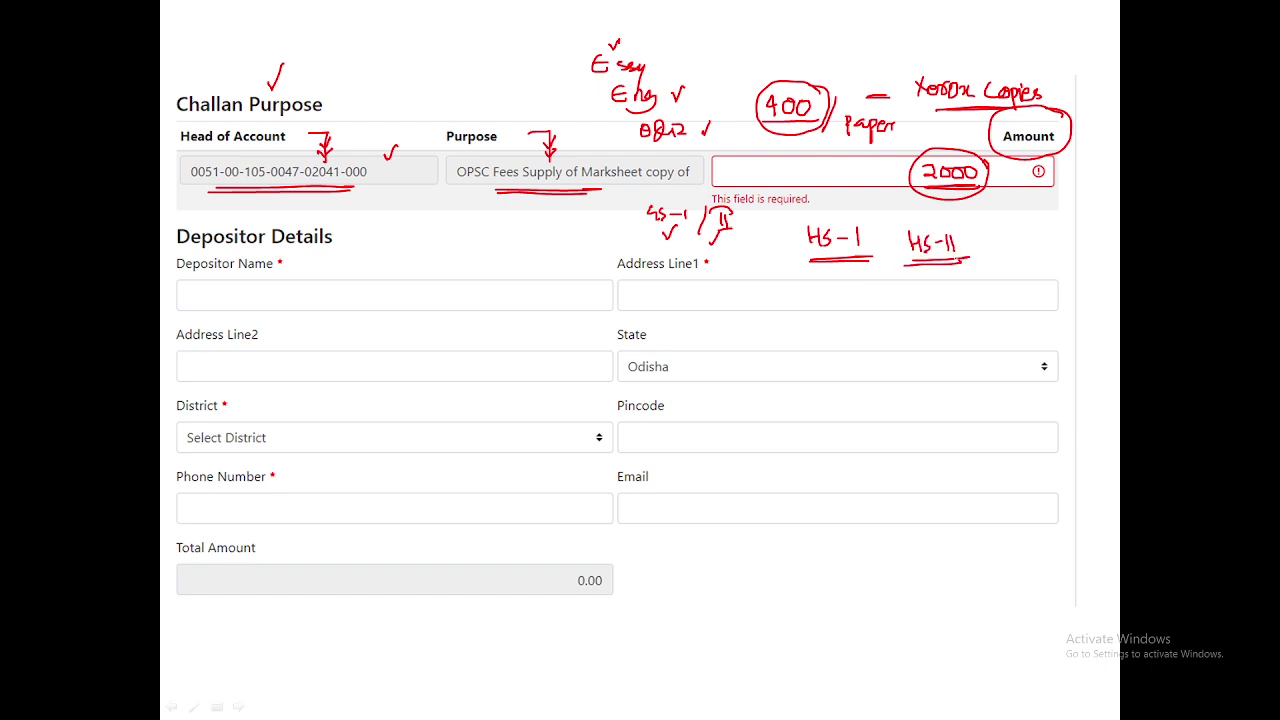
pyautogui.moveTo(930, 207); pyautogui.dragTo(944, 207)
pyautogui.moveTo(937, 200)
pyautogui.mouseDown()
pyautogui.moveTo(937, 214)
pyautogui.moveTo(1016, 221)
pyautogui.moveTo(1016, 250)
pyautogui.moveTo(1036, 252)
pyautogui.mouseUp()
pyautogui.moveTo(1044, 244)
pyautogui.mouseDown()
pyautogui.moveTo(1056, 268)
pyautogui.moveTo(1044, 222)
pyautogui.mouseUp()
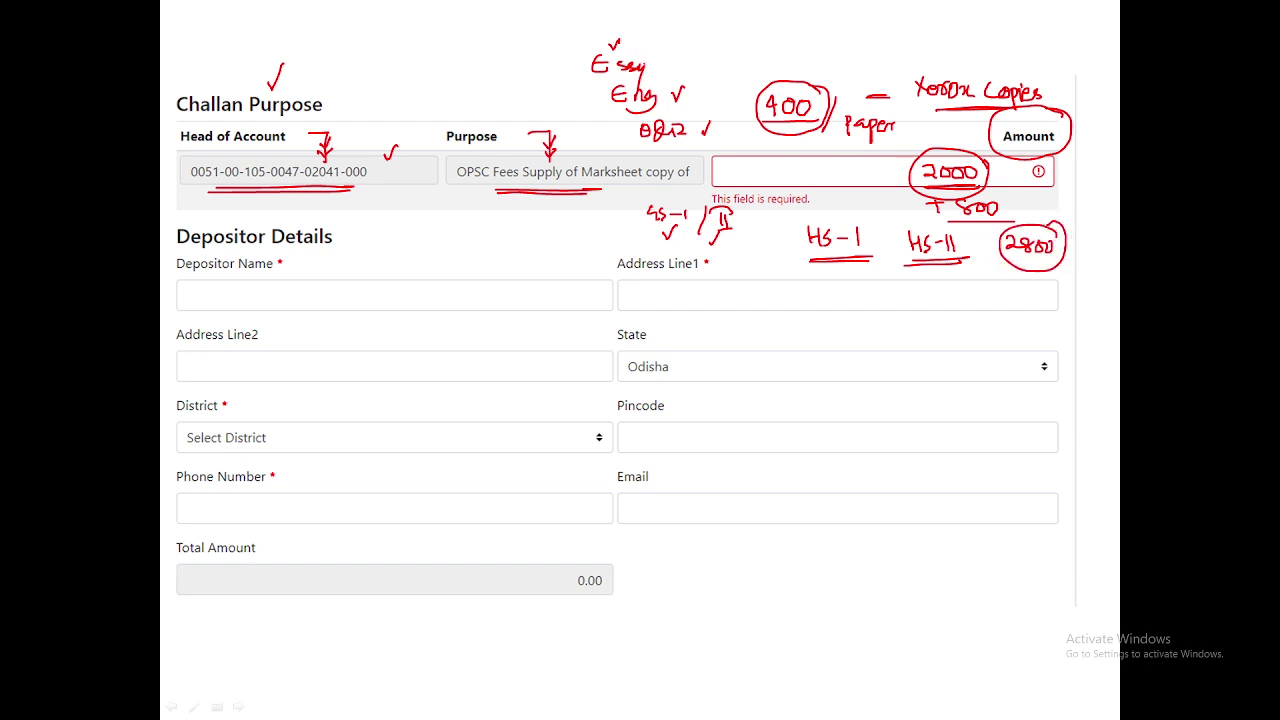
# Circle Essay, write 400 in Amount, and underline the Depositor Details heading
pyautogui.moveTo(664, 62)
pyautogui.mouseDown()
pyautogui.moveTo(616, 44)
pyautogui.moveTo(666, 66)
pyautogui.moveTo(582, 72)
pyautogui.mouseUp()
pyautogui.moveTo(808, 166)
pyautogui.mouseDown()
pyautogui.moveTo(824, 182)
pyautogui.moveTo(844, 176)
pyautogui.moveTo(800, 188)
pyautogui.moveTo(858, 162)
pyautogui.mouseUp()
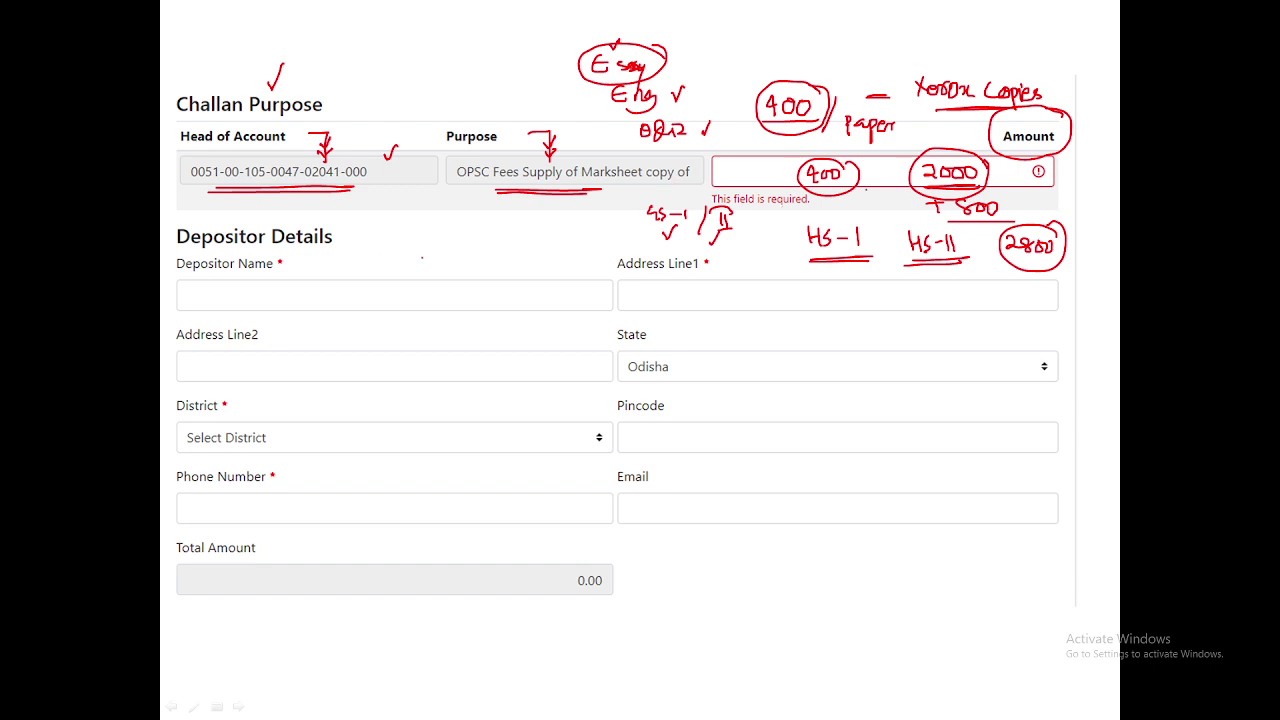
pyautogui.moveTo(232, 252); pyautogui.dragTo(288, 250)
# Tick Depositor Name and both address lines, and circle State Odisha and District
pyautogui.moveTo(228, 298)
pyautogui.mouseDown()
pyautogui.moveTo(237, 309)
pyautogui.moveTo(247, 287)
pyautogui.mouseUp()
pyautogui.moveTo(685, 297); pyautogui.dragTo(700, 285)
pyautogui.moveTo(287, 364); pyautogui.dragTo(306, 354)
pyautogui.moveTo(671, 357)
pyautogui.mouseDown()
pyautogui.moveTo(645, 385)
pyautogui.moveTo(683, 353)
pyautogui.mouseUp()
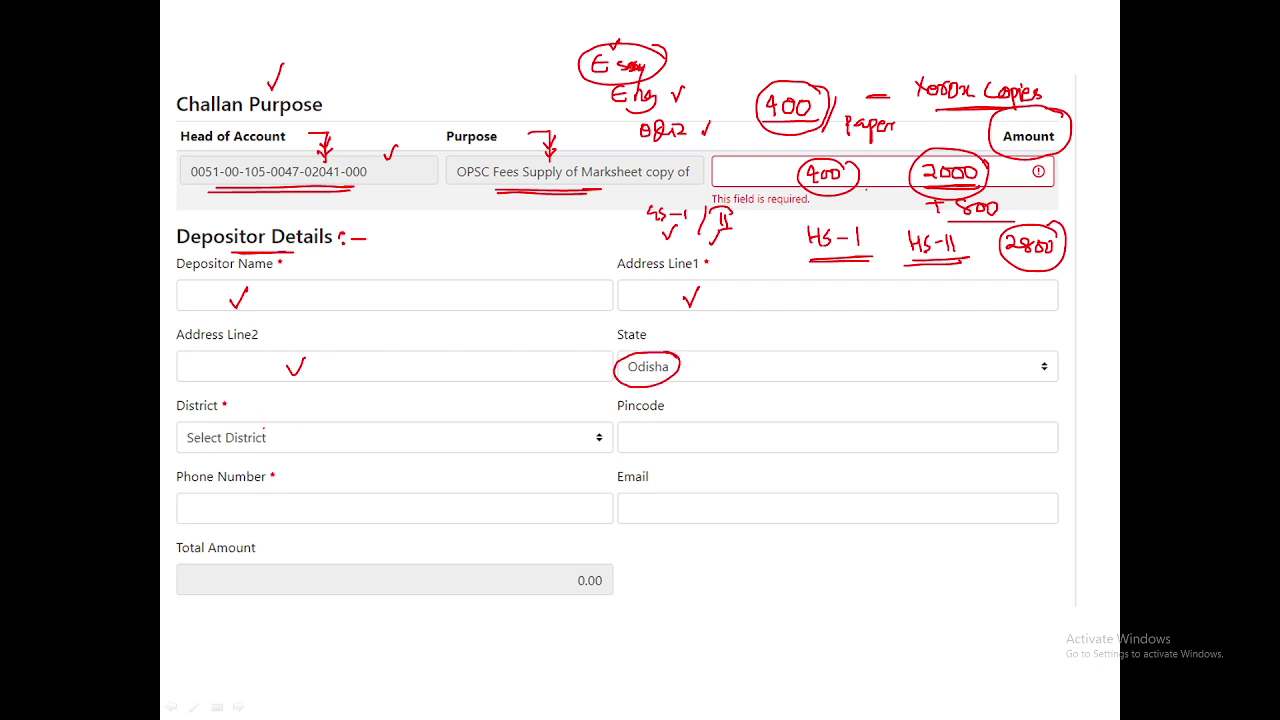
pyautogui.moveTo(264, 428)
pyautogui.mouseDown()
pyautogui.moveTo(225, 470)
pyautogui.moveTo(243, 429)
pyautogui.mouseUp()
# Underline Pincode, Phone Number and Email, and circle and tick Total Amount 0.00
pyautogui.moveTo(661, 441); pyautogui.dragTo(736, 440)
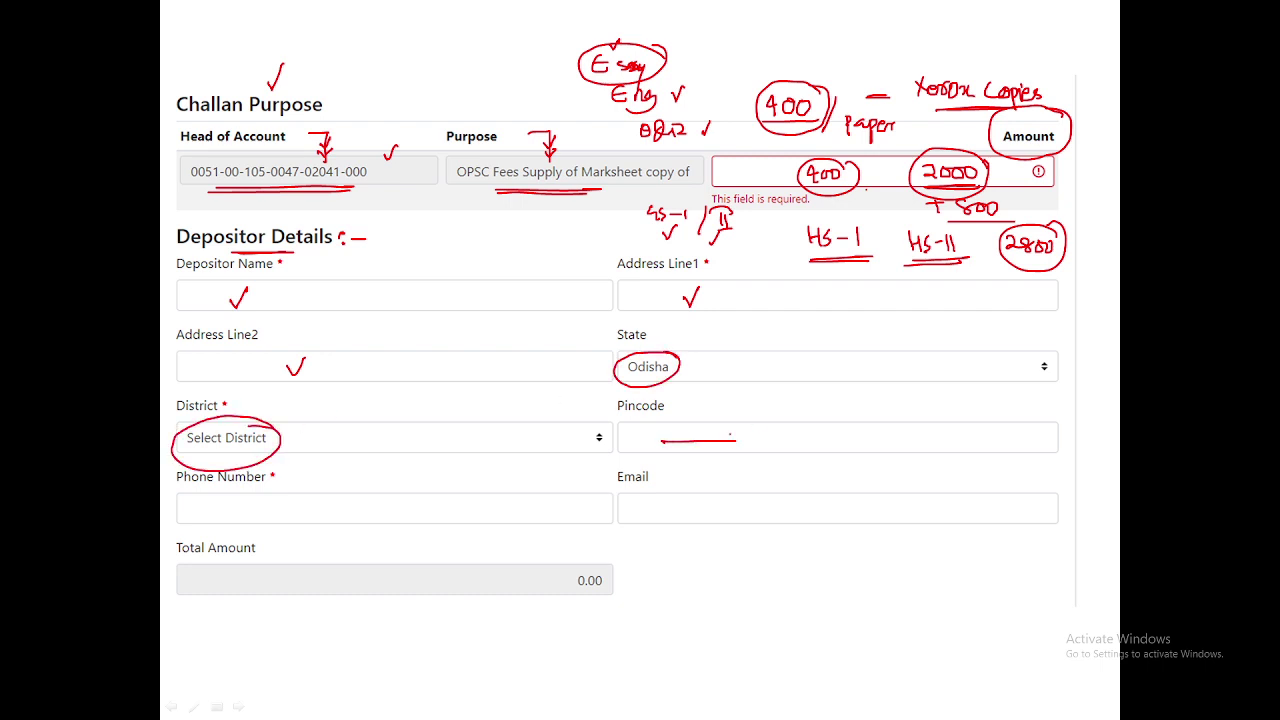
pyautogui.moveTo(230, 518); pyautogui.dragTo(300, 515)
pyautogui.moveTo(681, 515); pyautogui.dragTo(737, 515)
pyautogui.moveTo(626, 558)
pyautogui.mouseDown()
pyautogui.moveTo(558, 592)
pyautogui.moveTo(626, 560)
pyautogui.mouseUp()
pyautogui.moveTo(622, 608); pyautogui.dragTo(658, 606)
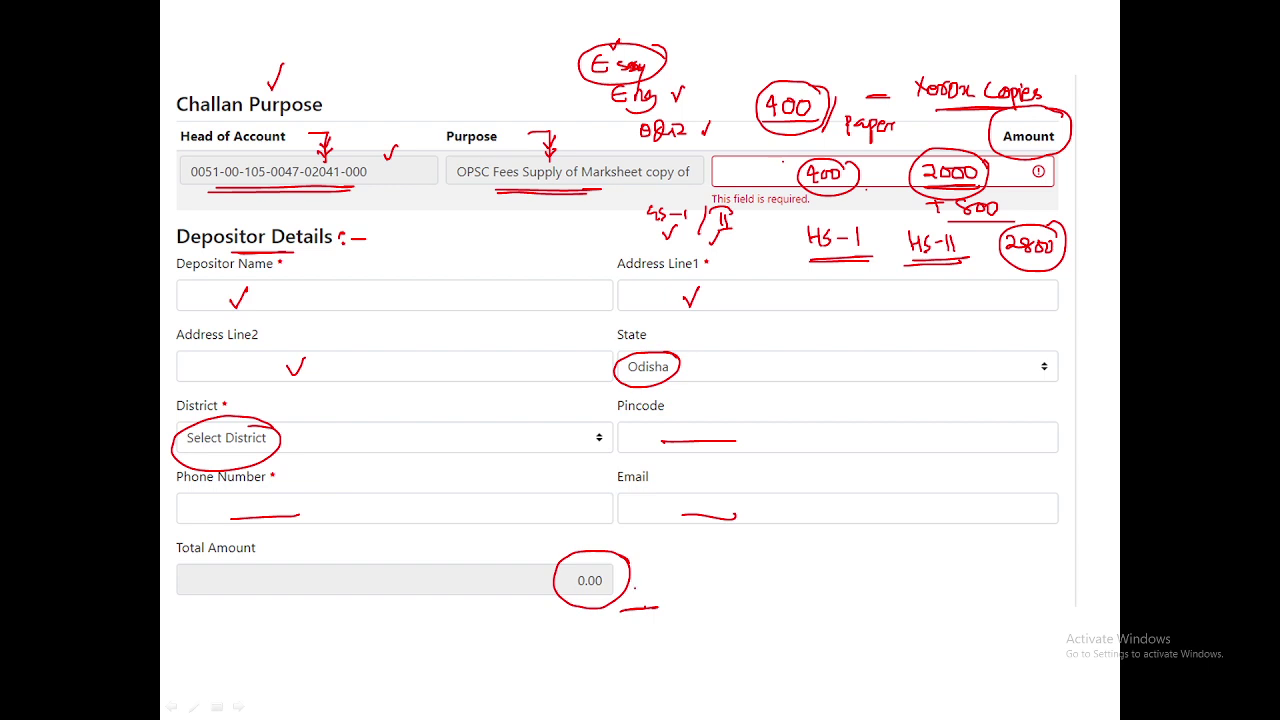
pyautogui.moveTo(641, 570)
pyautogui.mouseDown()
pyautogui.moveTo(645, 592)
pyautogui.moveTo(655, 564)
pyautogui.mouseUp()
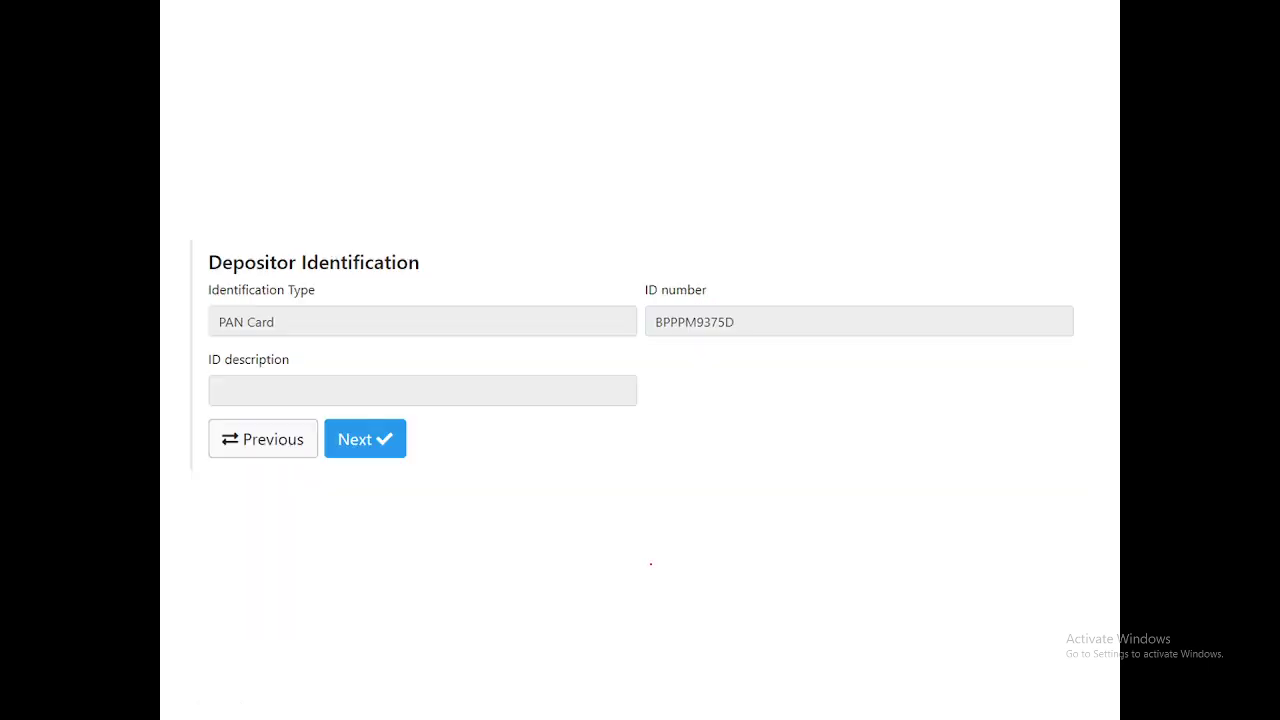
# Mark the Identification heading, obscure the ID number, and circle Next; preview After Payment, then return
pyautogui.moveTo(282, 276); pyautogui.dragTo(326, 278)
pyautogui.moveTo(648, 324)
pyautogui.mouseDown()
pyautogui.moveTo(740, 327)
pyautogui.moveTo(652, 326)
pyautogui.mouseUp()
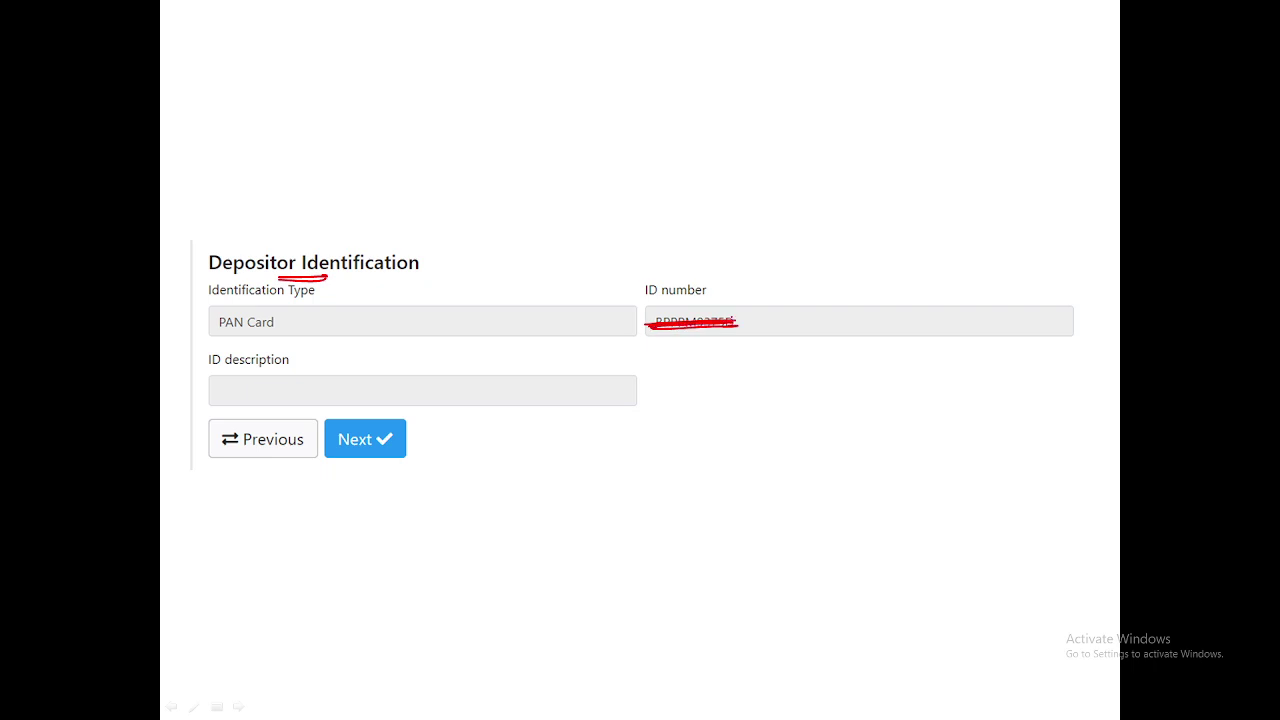
pyautogui.moveTo(736, 324); pyautogui.dragTo(743, 316)
pyautogui.moveTo(239, 390); pyautogui.dragTo(288, 383)
pyautogui.moveTo(388, 402)
pyautogui.mouseDown()
pyautogui.moveTo(418, 422)
pyautogui.moveTo(318, 470)
pyautogui.moveTo(380, 401)
pyautogui.mouseUp()
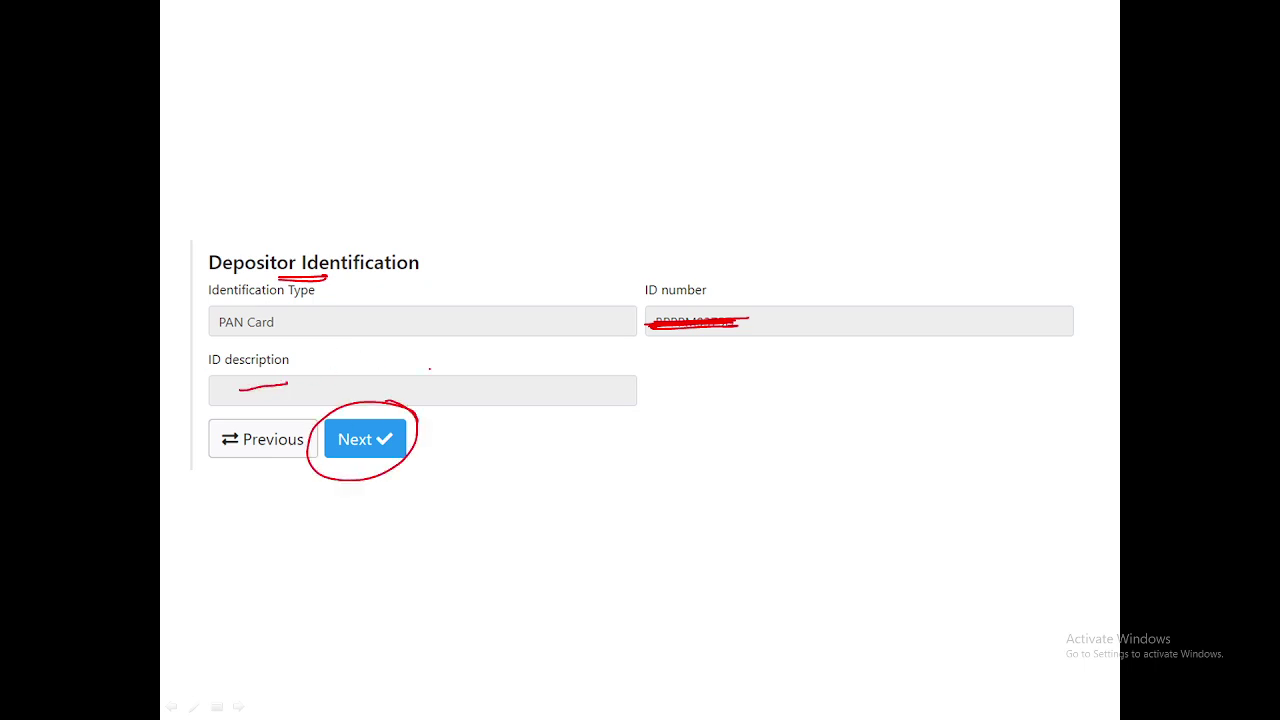
pyautogui.press('Right')
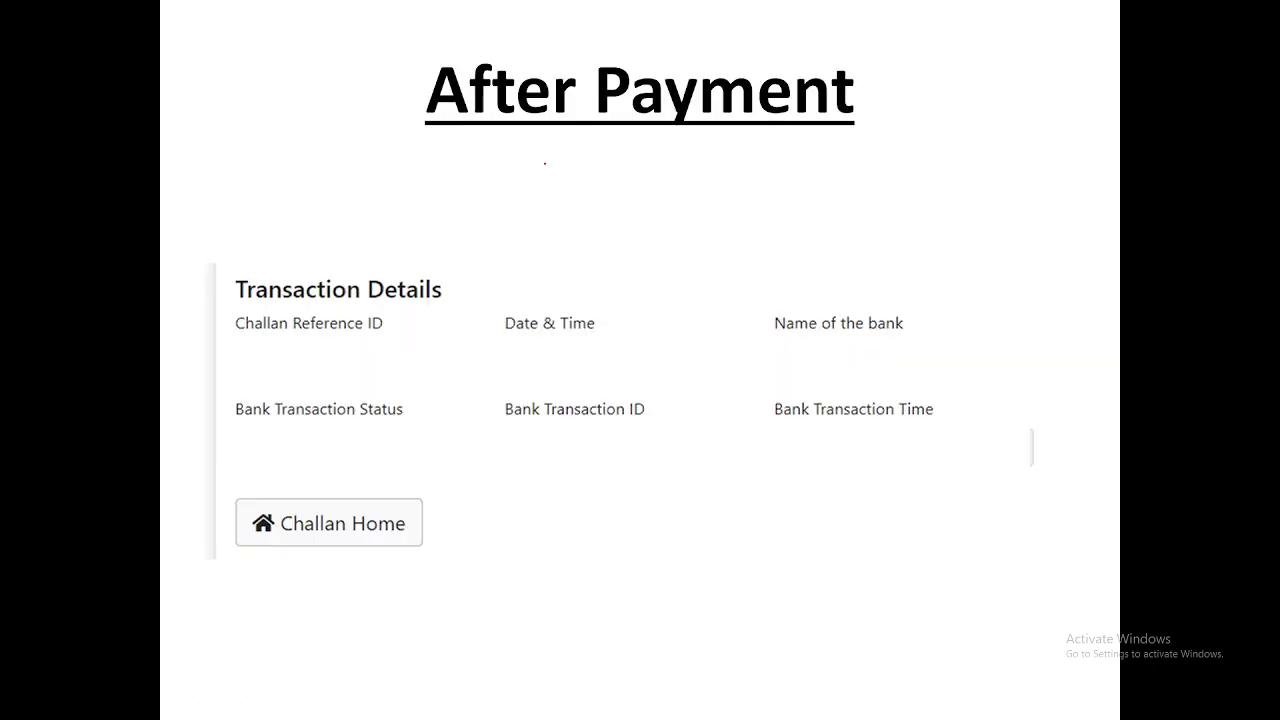
pyautogui.press('Left')
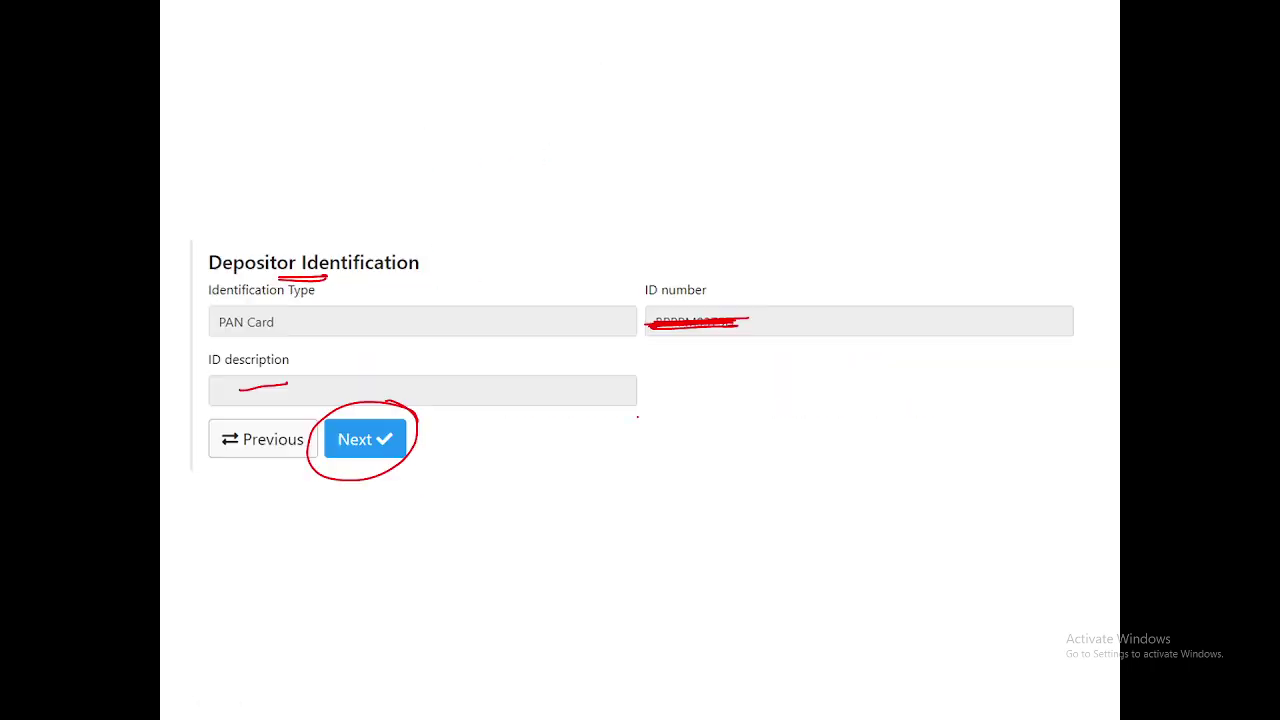